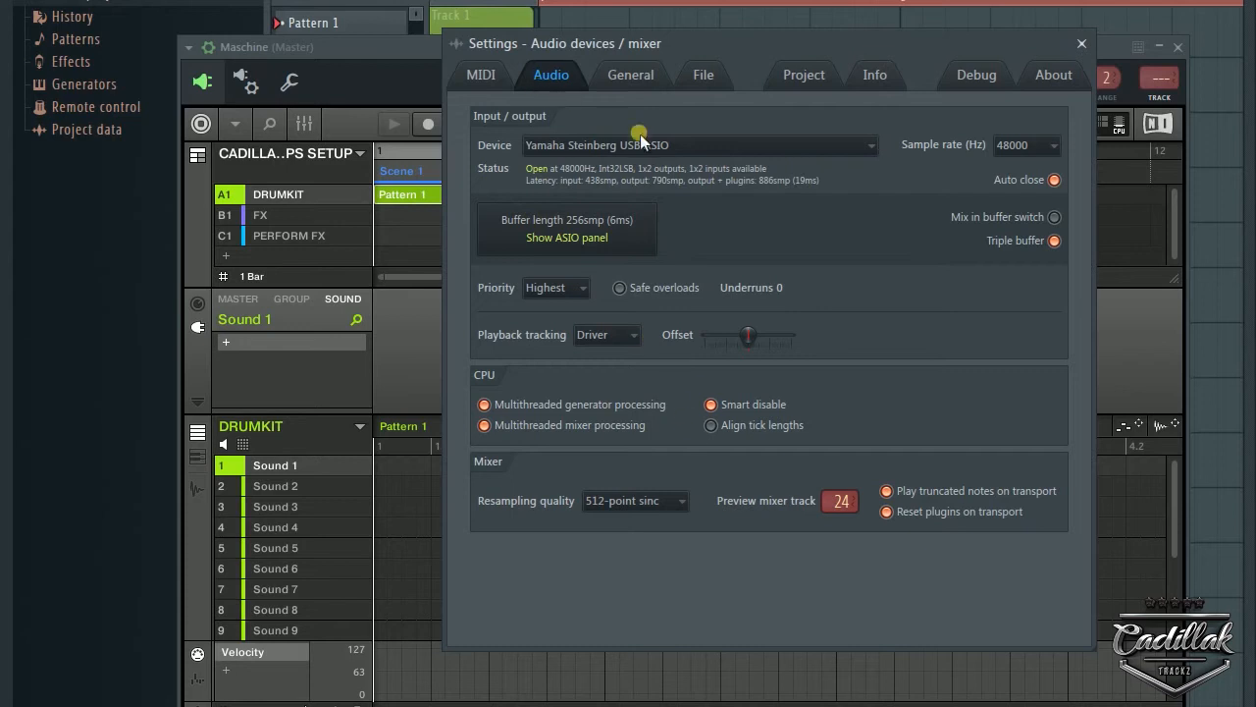
Review the available mixer resampling quality options and the audio sample rate choices without changing either setting
{"action": "left_click", "coordinate": [669, 508]}
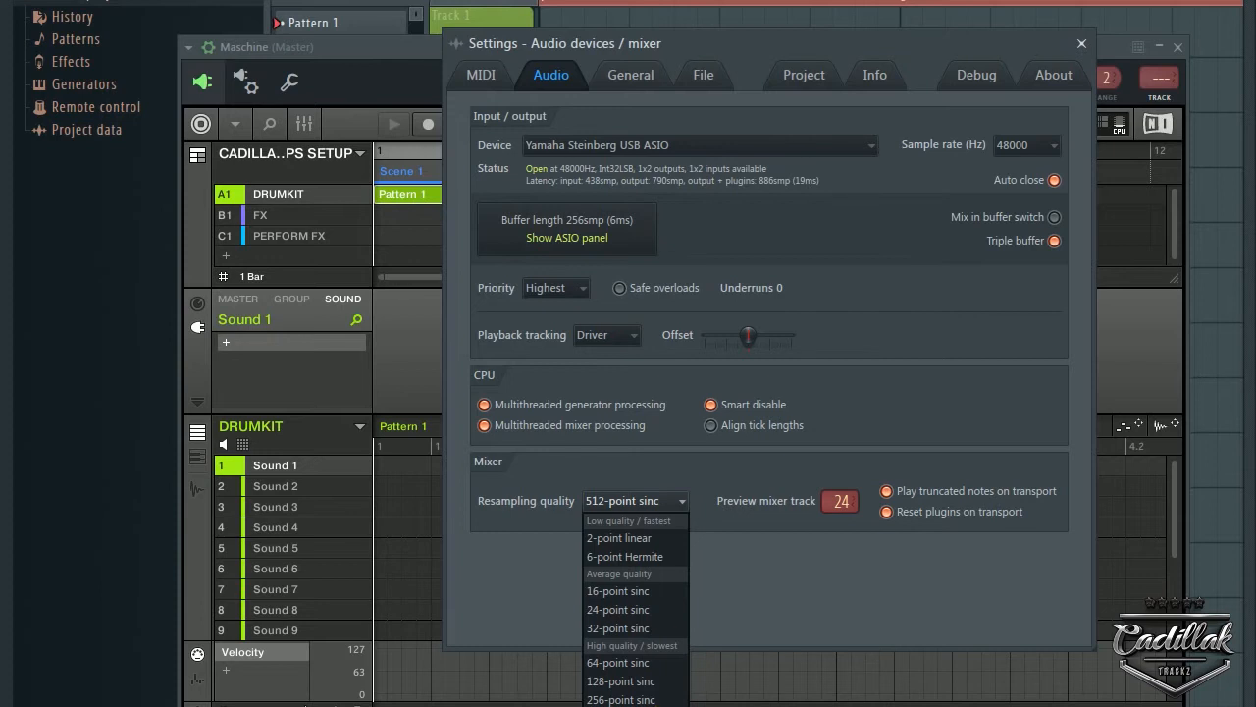
{"action": "left_click", "coordinate": [583, 492]}
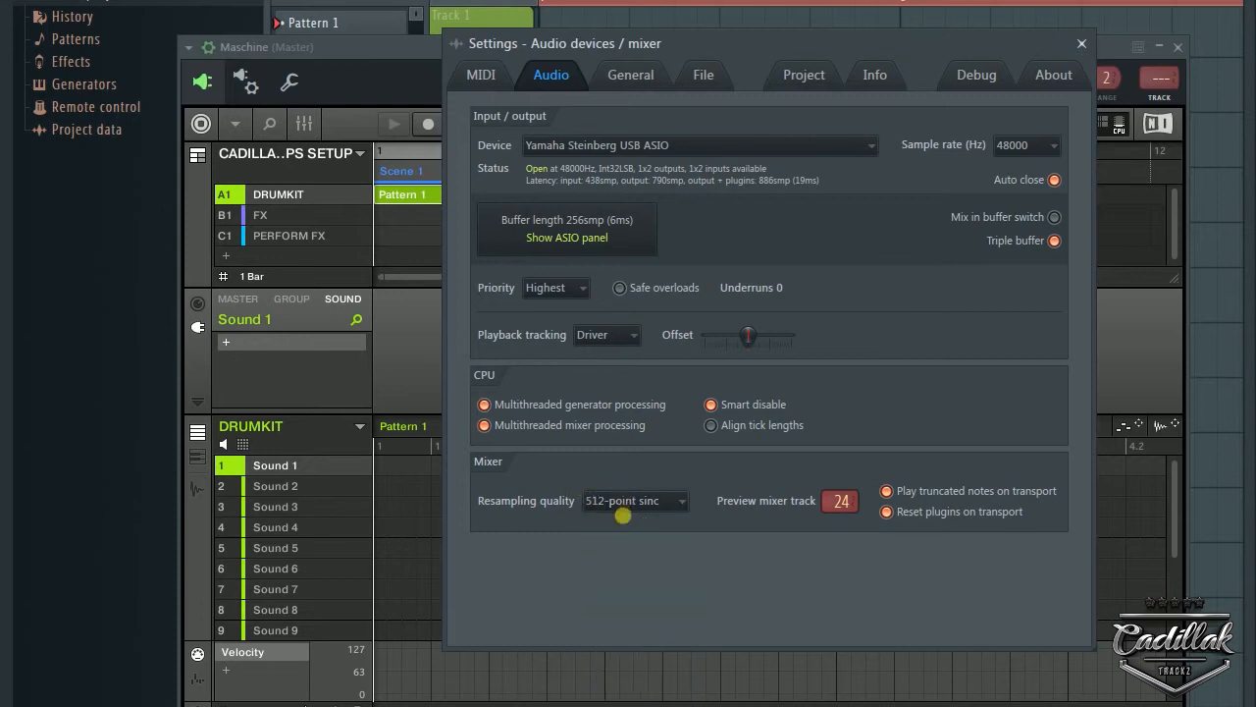
{"action": "left_click", "coordinate": [623, 506]}
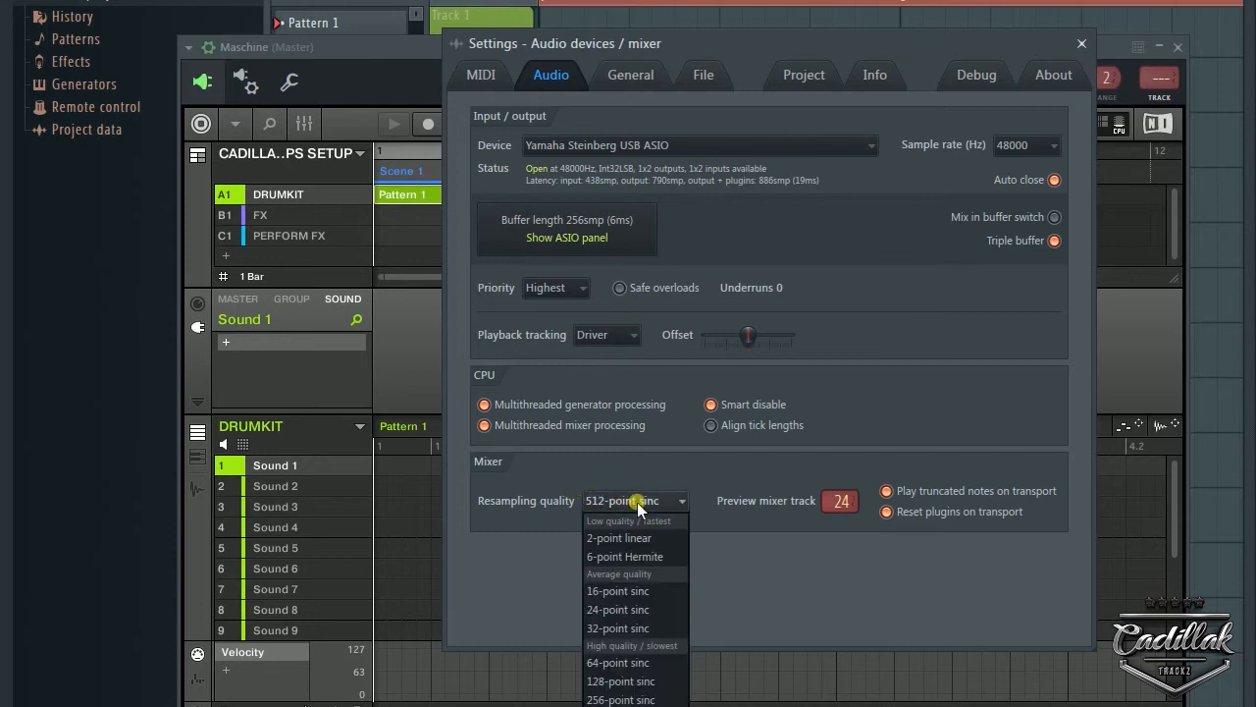
{"action": "left_click", "coordinate": [530, 582]}
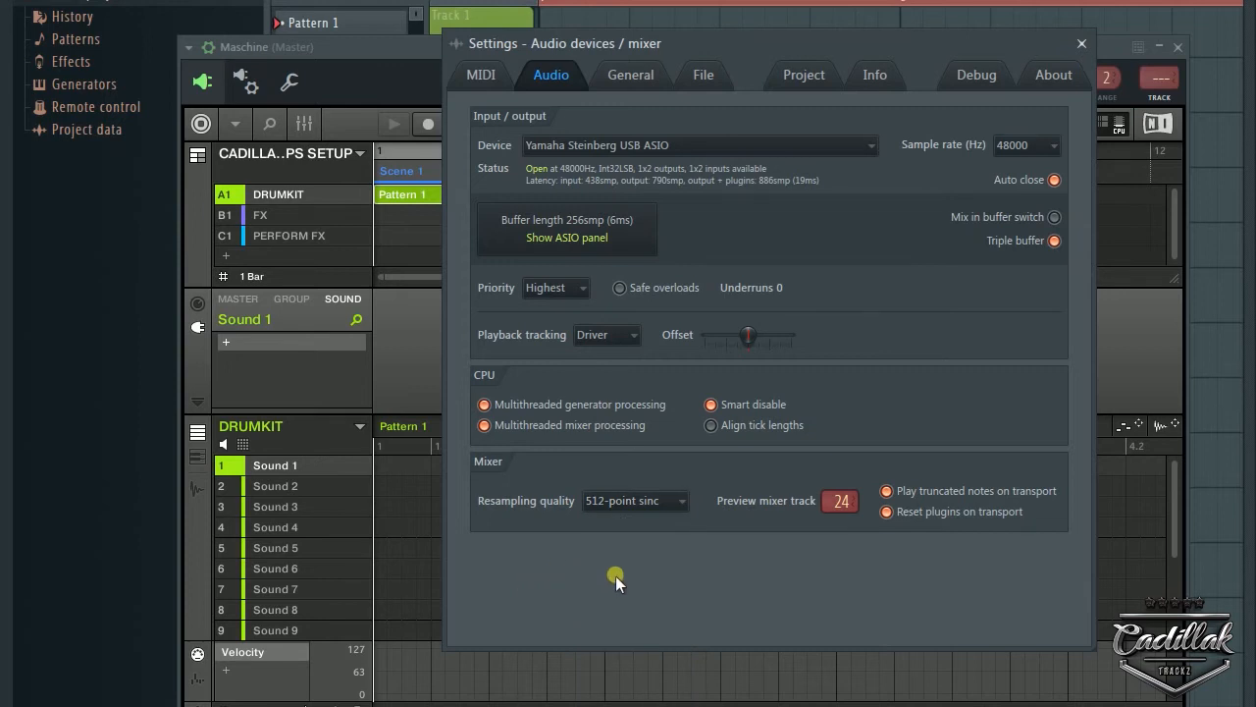
{"action": "left_click", "coordinate": [657, 500]}
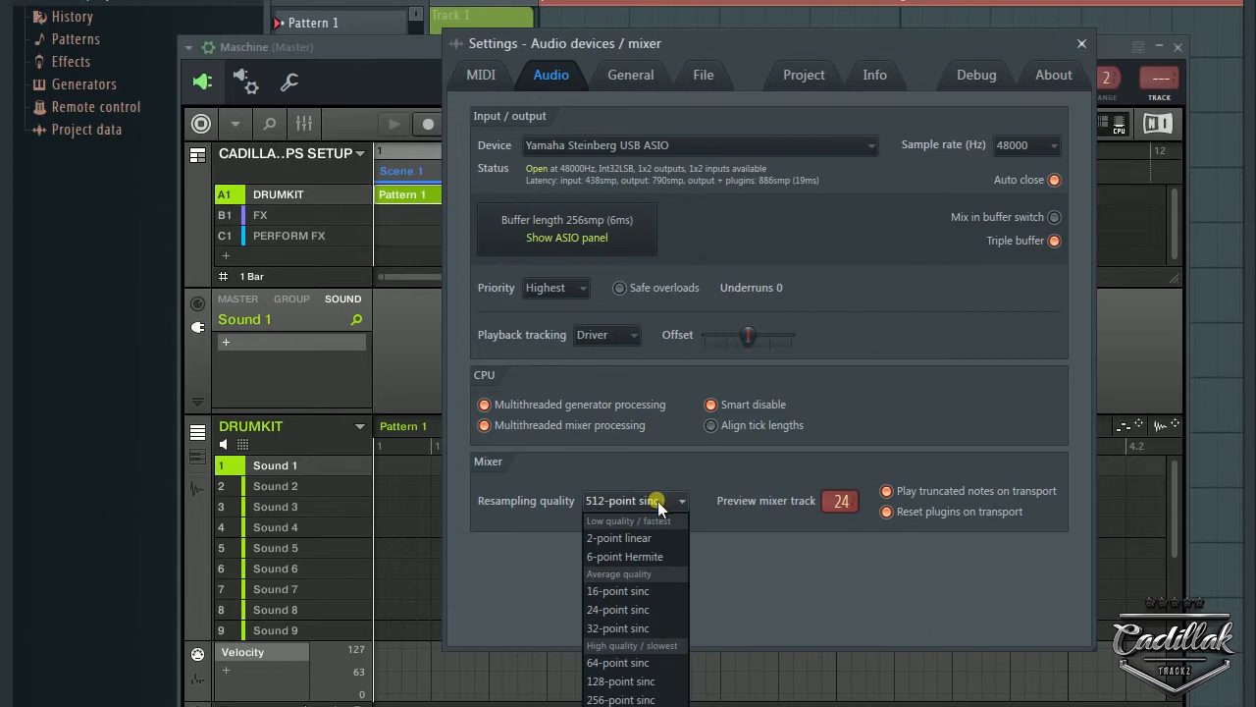
{"action": "left_click", "coordinate": [510, 569]}
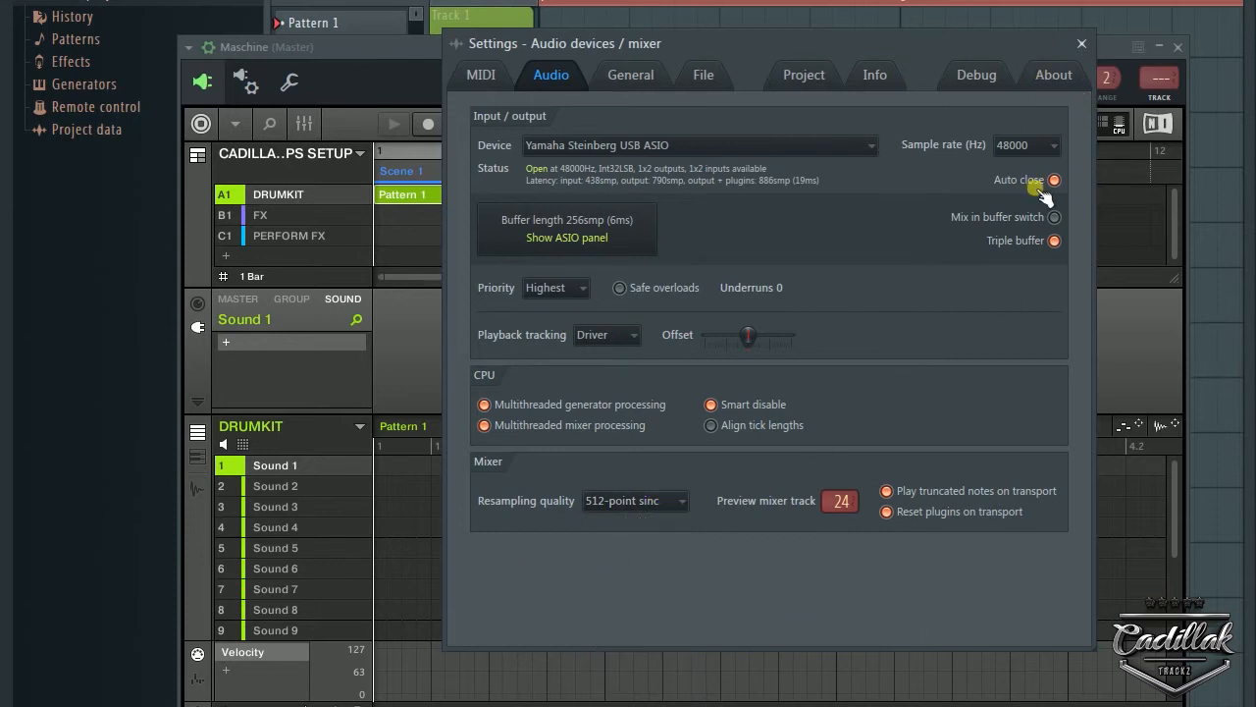
{"action": "left_click", "coordinate": [1046, 146]}
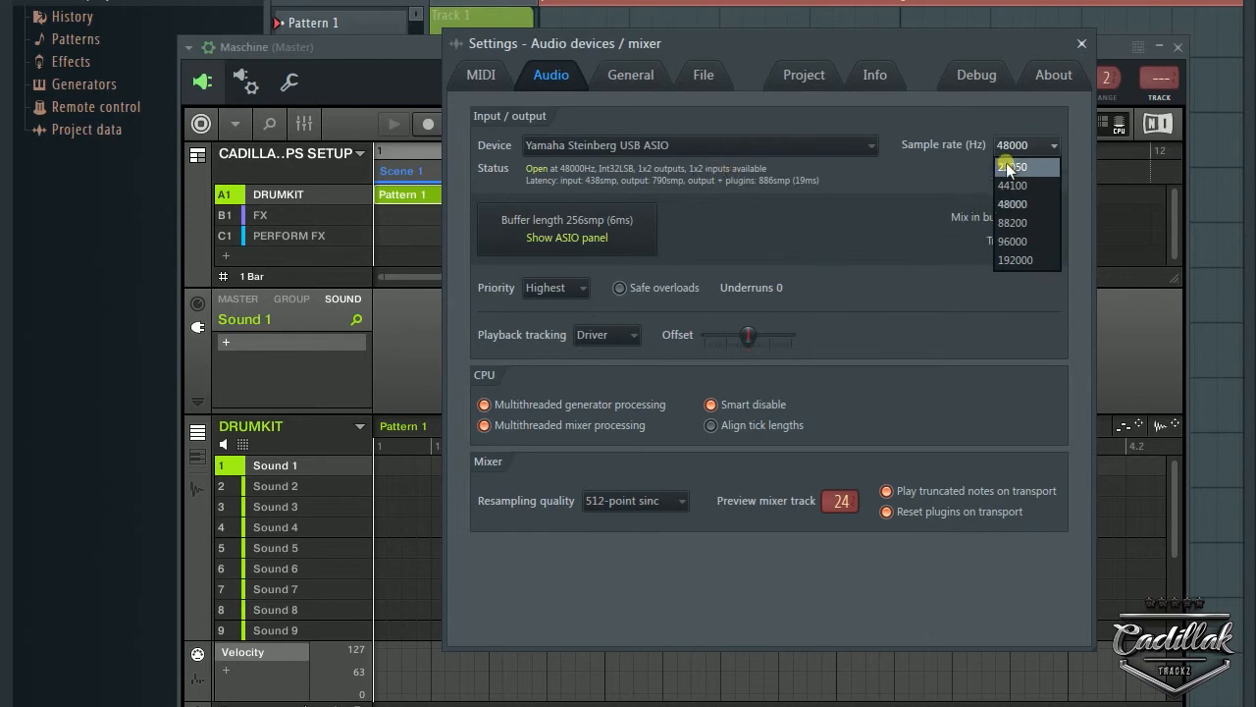
{"action": "left_click", "coordinate": [913, 179]}
Review the general system settings, including the advanced options and the undo history's knob tweaks option
{"action": "left_click", "coordinate": [630, 76]}
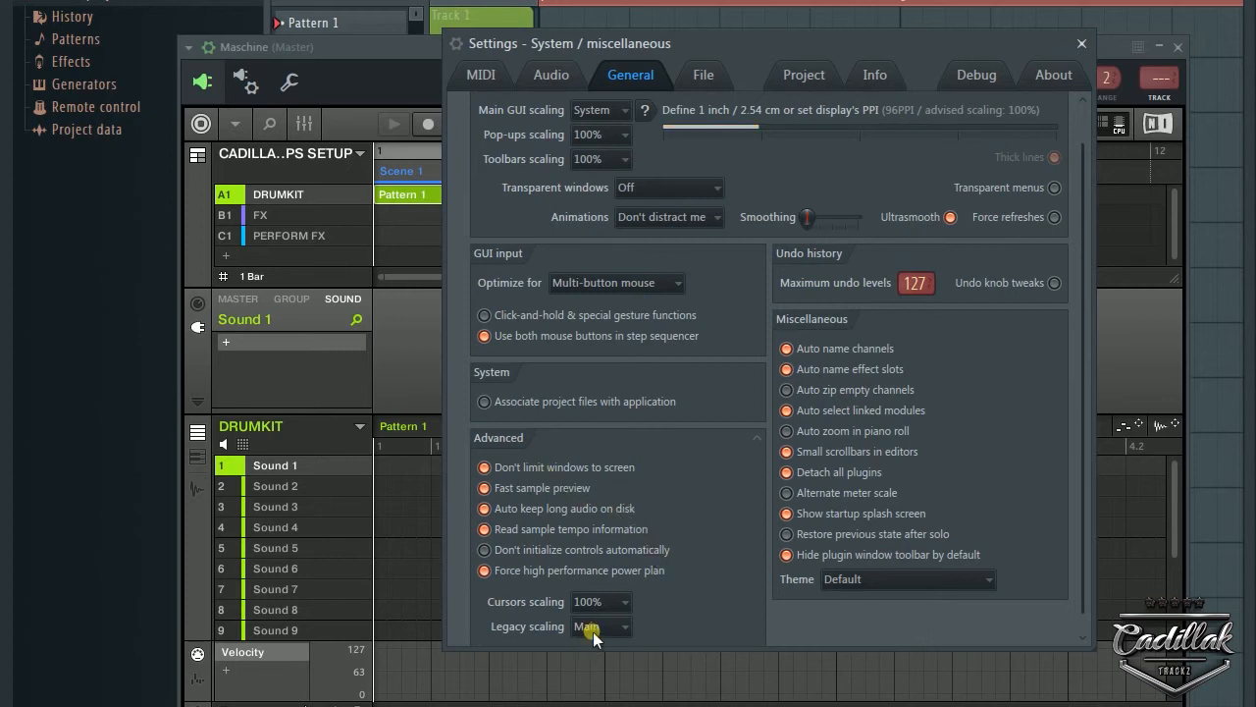
{"action": "left_click", "coordinate": [757, 439]}
{"action": "left_click", "coordinate": [758, 470]}
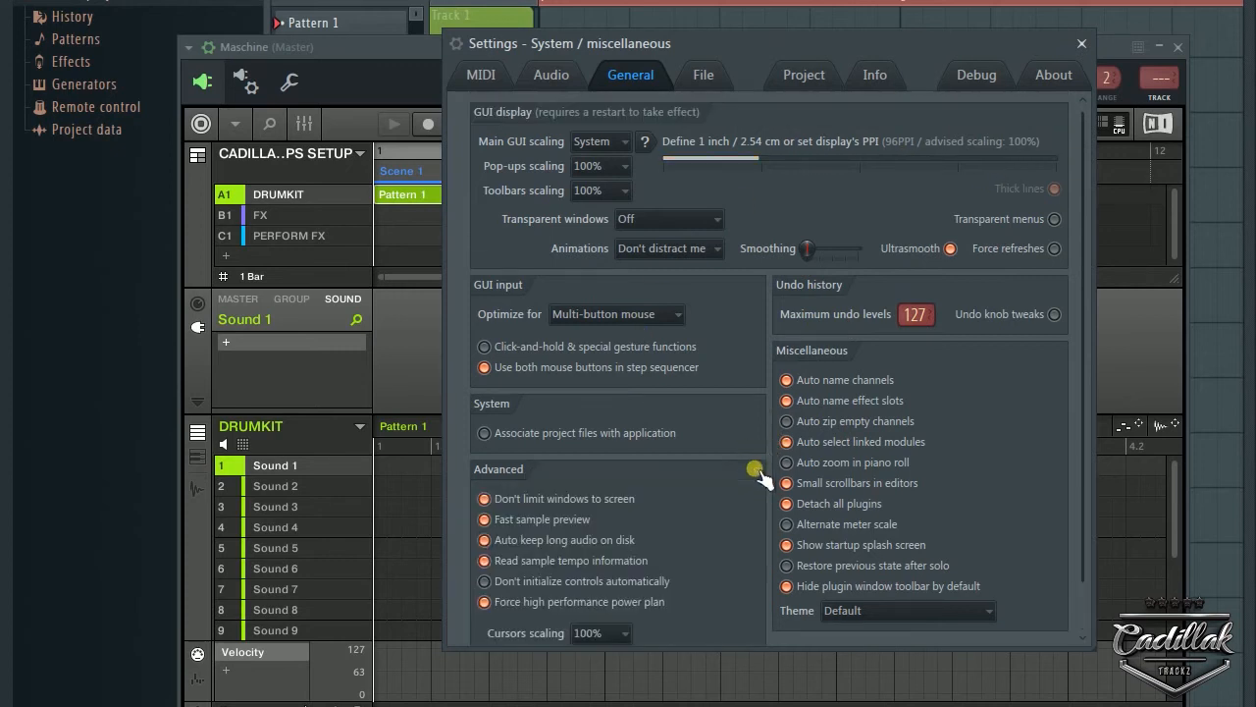
{"action": "scroll", "coordinate": [631, 495], "scroll_direction": "down", "scroll_amount": 2}
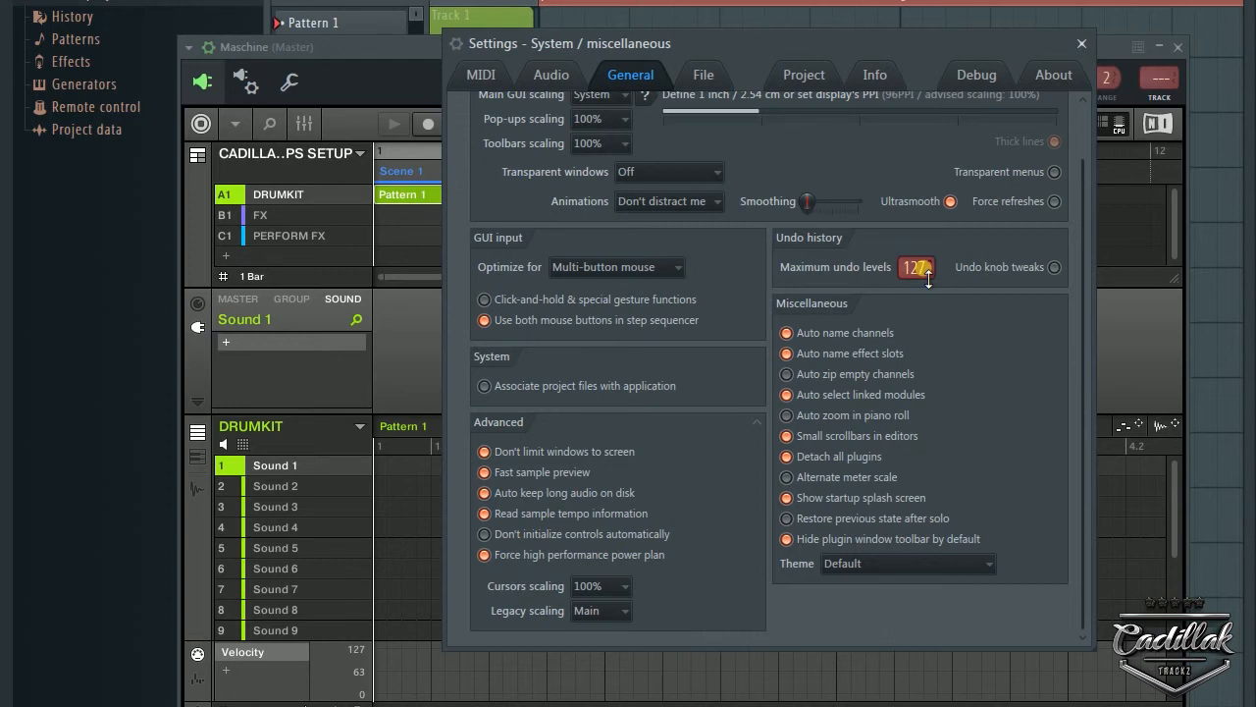
{"action": "left_click", "coordinate": [1054, 268]}
{"action": "left_click", "coordinate": [1053, 266]}
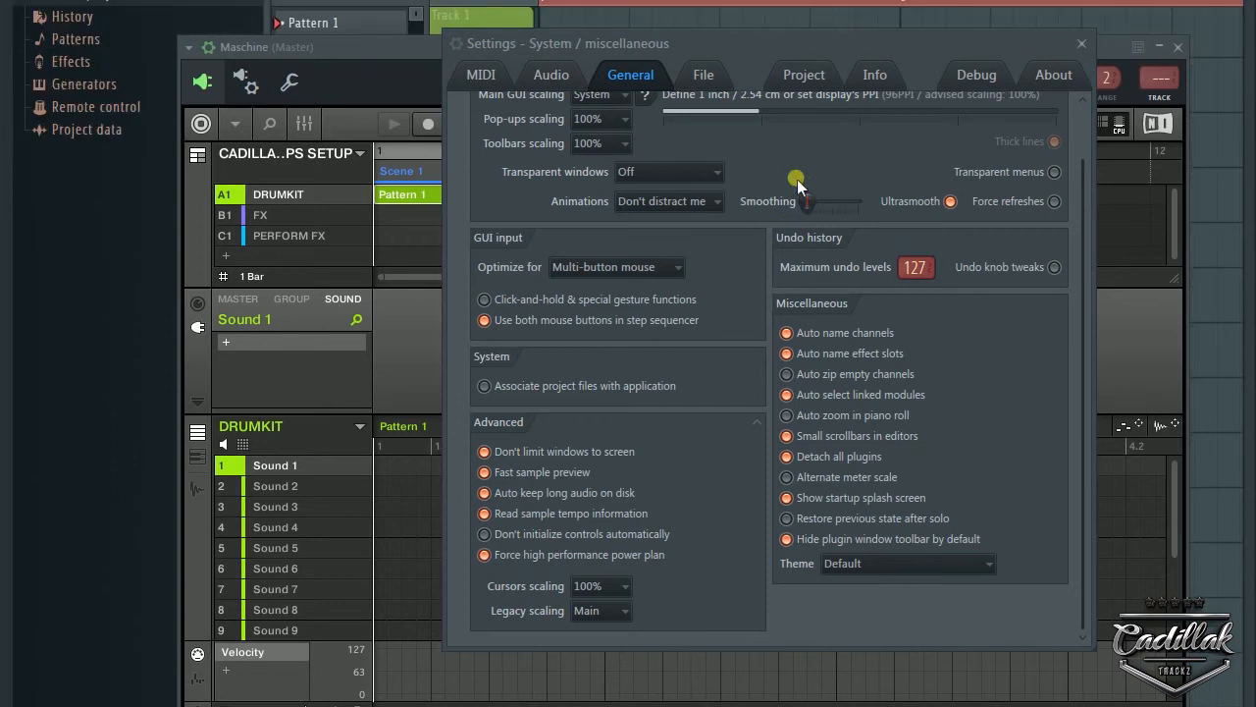
Review the file and folder settings, then the current project's timebase (PPQ) choices
{"action": "left_click", "coordinate": [694, 74]}
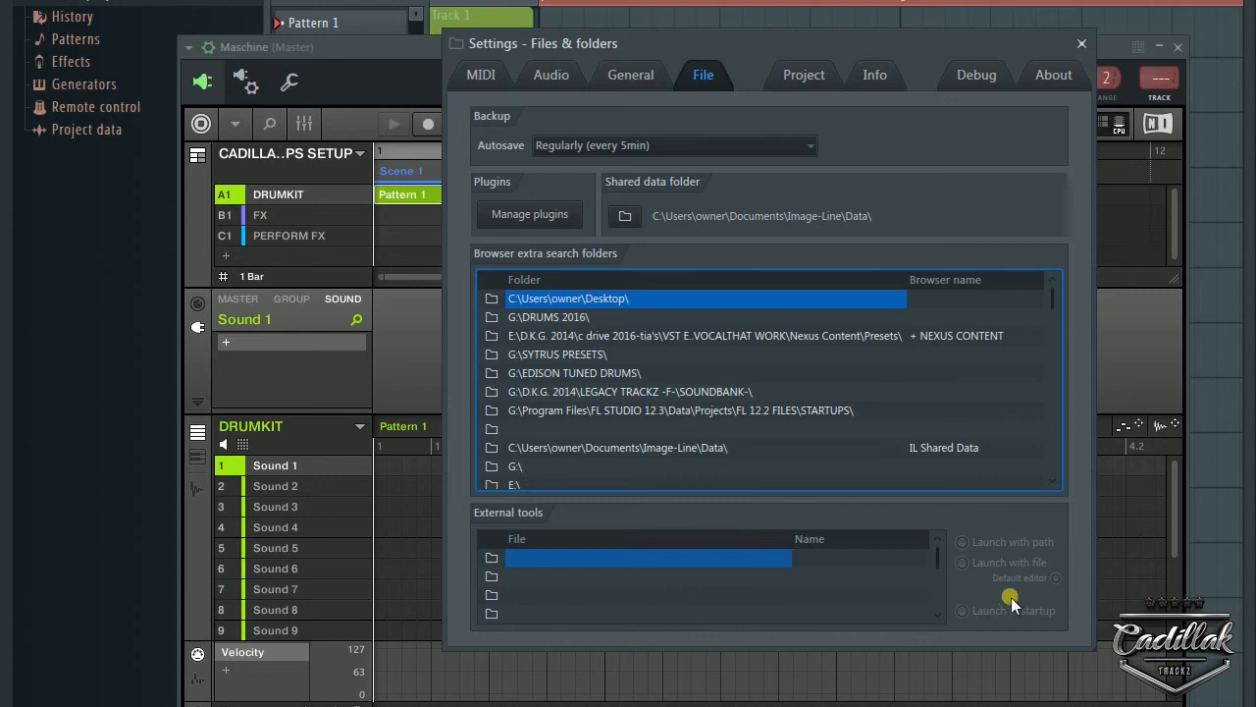
{"action": "left_click", "coordinate": [801, 78]}
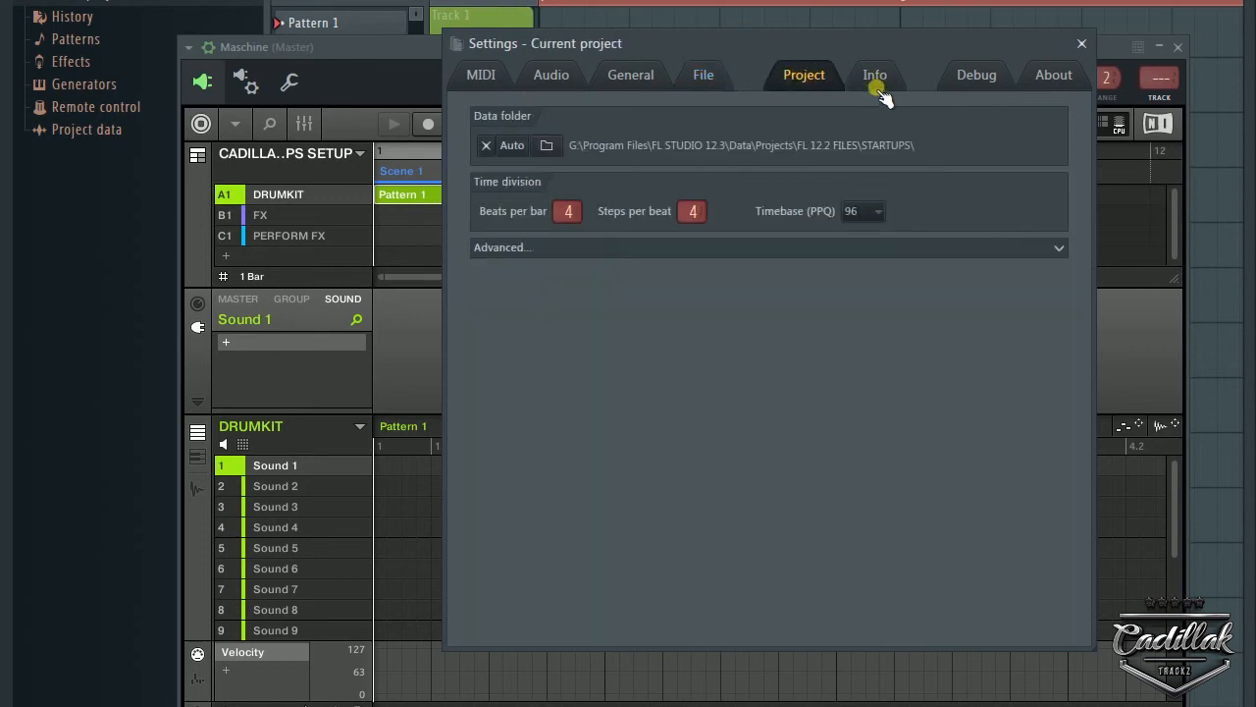
{"action": "left_click", "coordinate": [876, 216]}
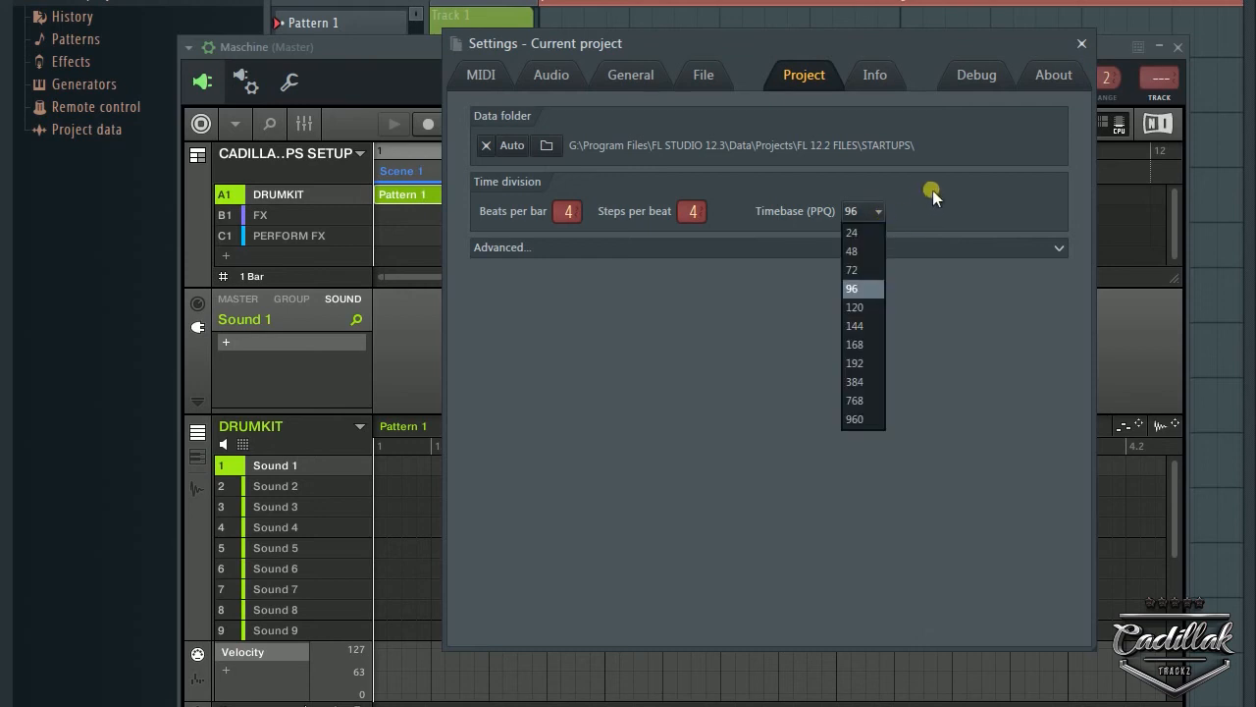
{"action": "left_click", "coordinate": [931, 195]}
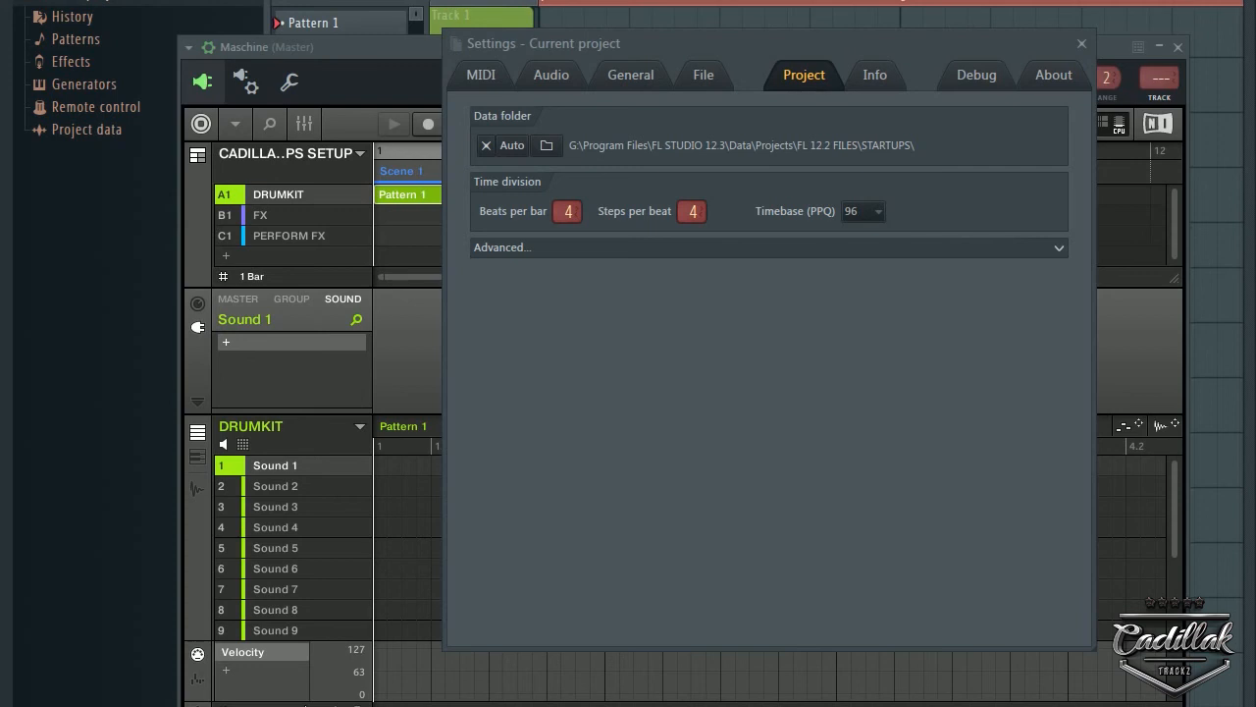
Bring up the piano roll and move the Maschine and Settings windows clear of its grid
{"action": "key", "text": "F5"}
{"action": "key", "text": "F5"}
{"action": "key", "text": "F7"}
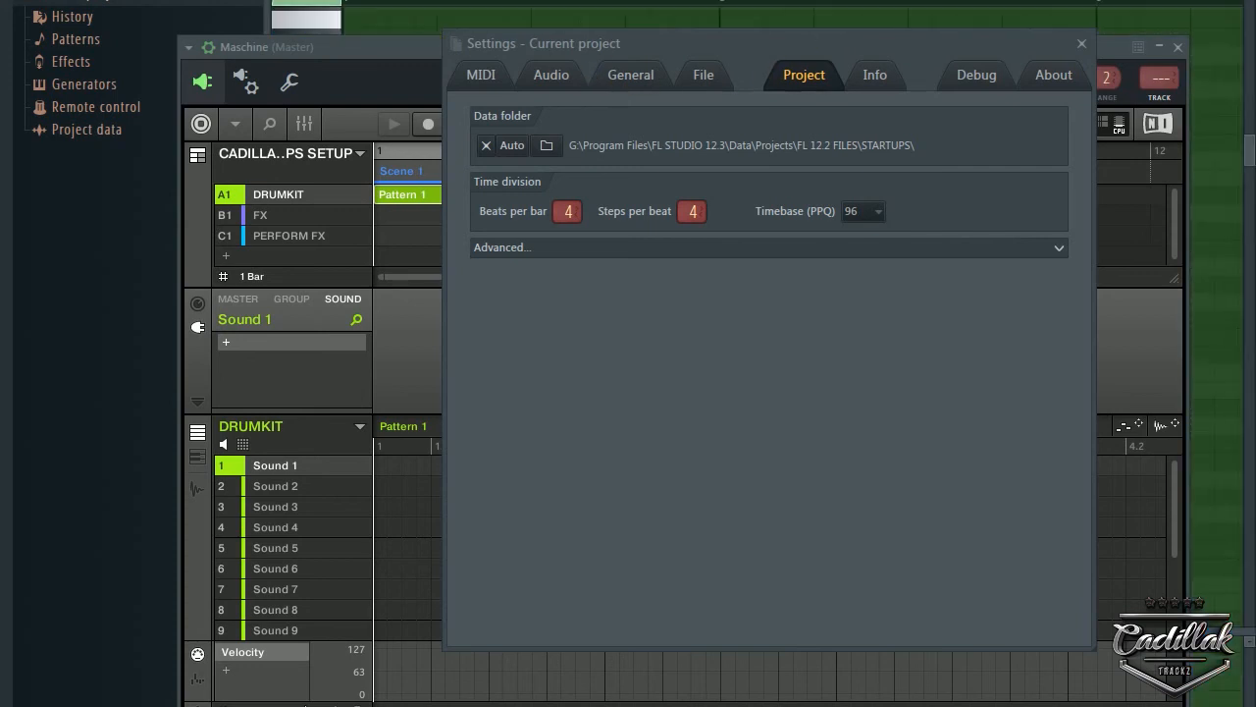
{"action": "left_click_drag", "start_coordinate": [375, 48], "coordinate": [334, 706]}
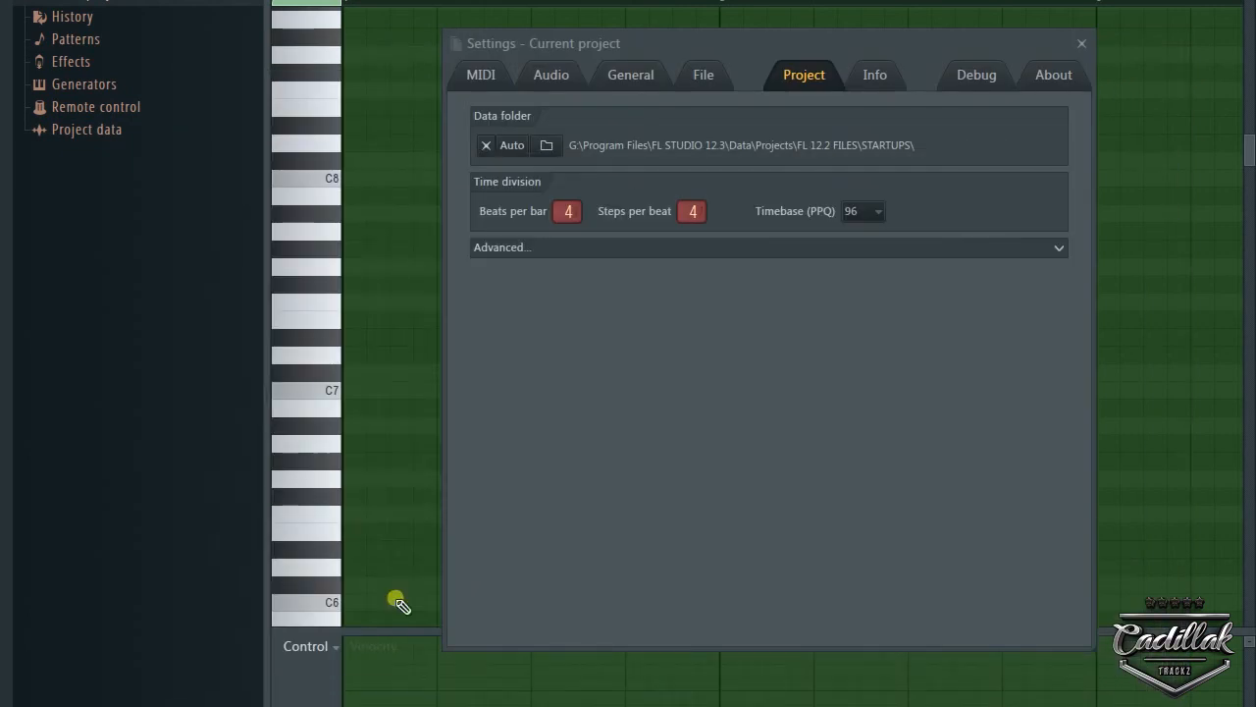
{"action": "left_click_drag", "start_coordinate": [658, 45], "coordinate": [559, 589]}
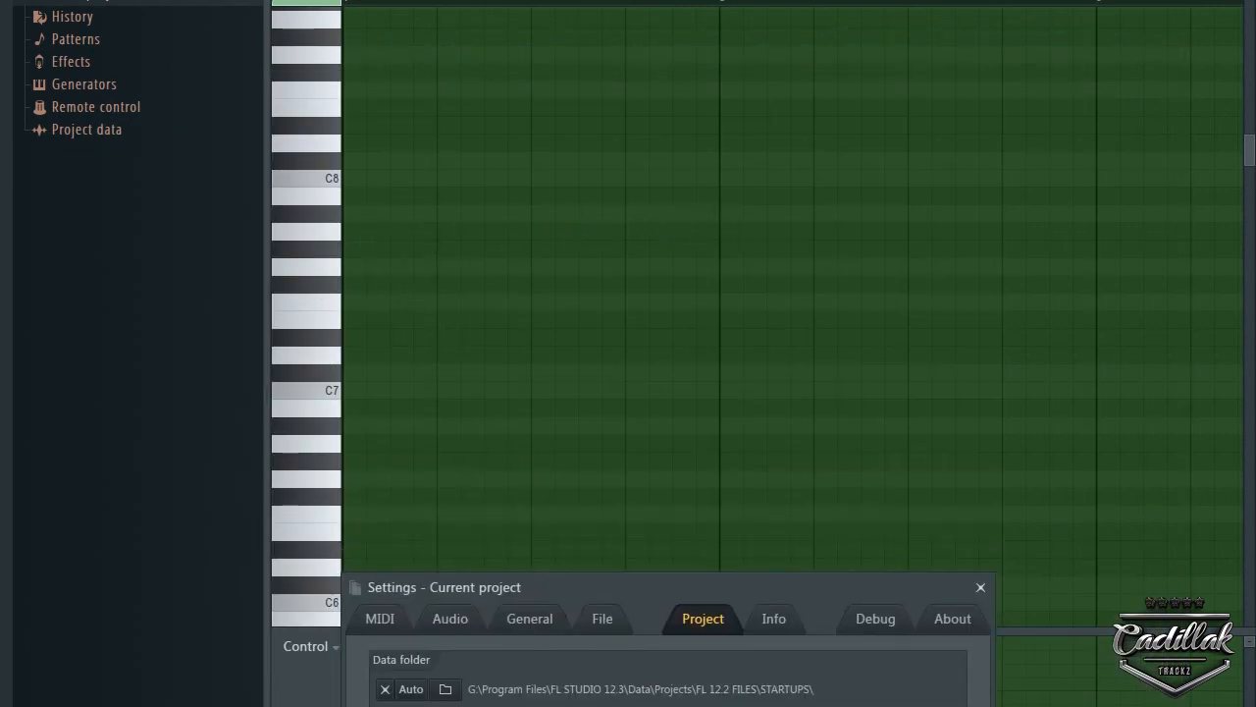
Bring the Settings window back into view and review the advanced project options and the project credits
{"action": "left_click_drag", "start_coordinate": [828, 579], "coordinate": [937, 0]}
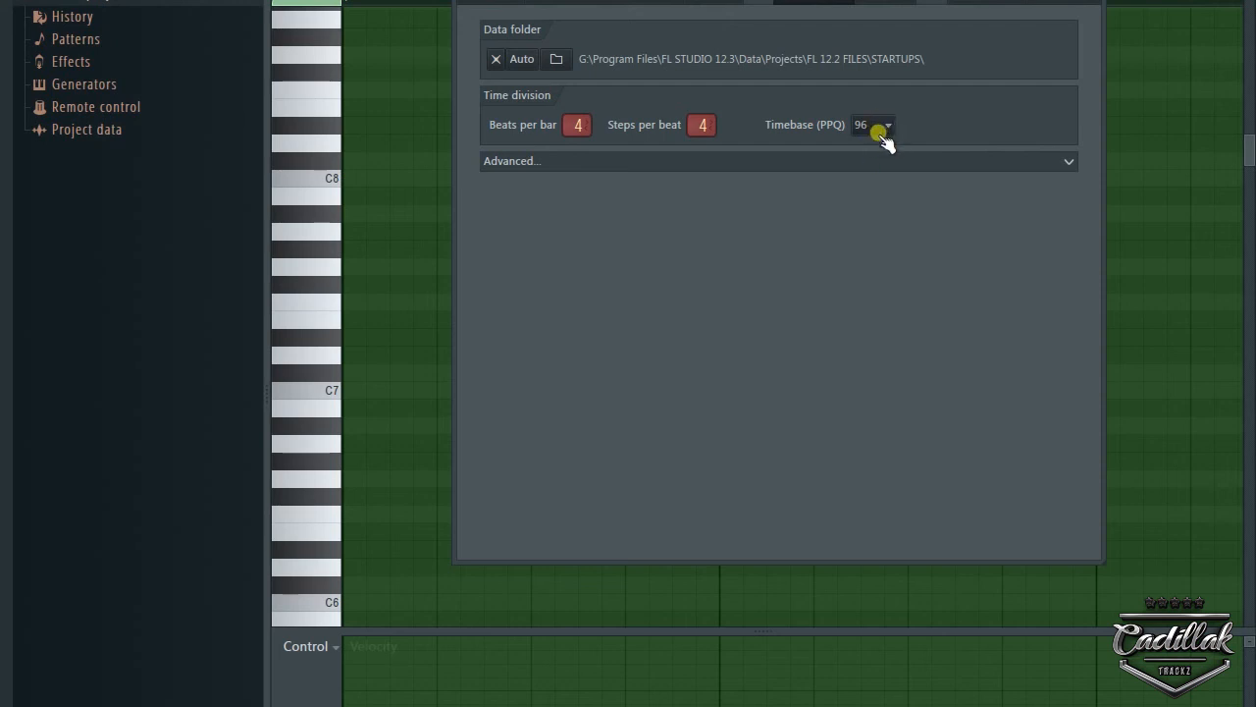
{"action": "left_click", "coordinate": [909, 159]}
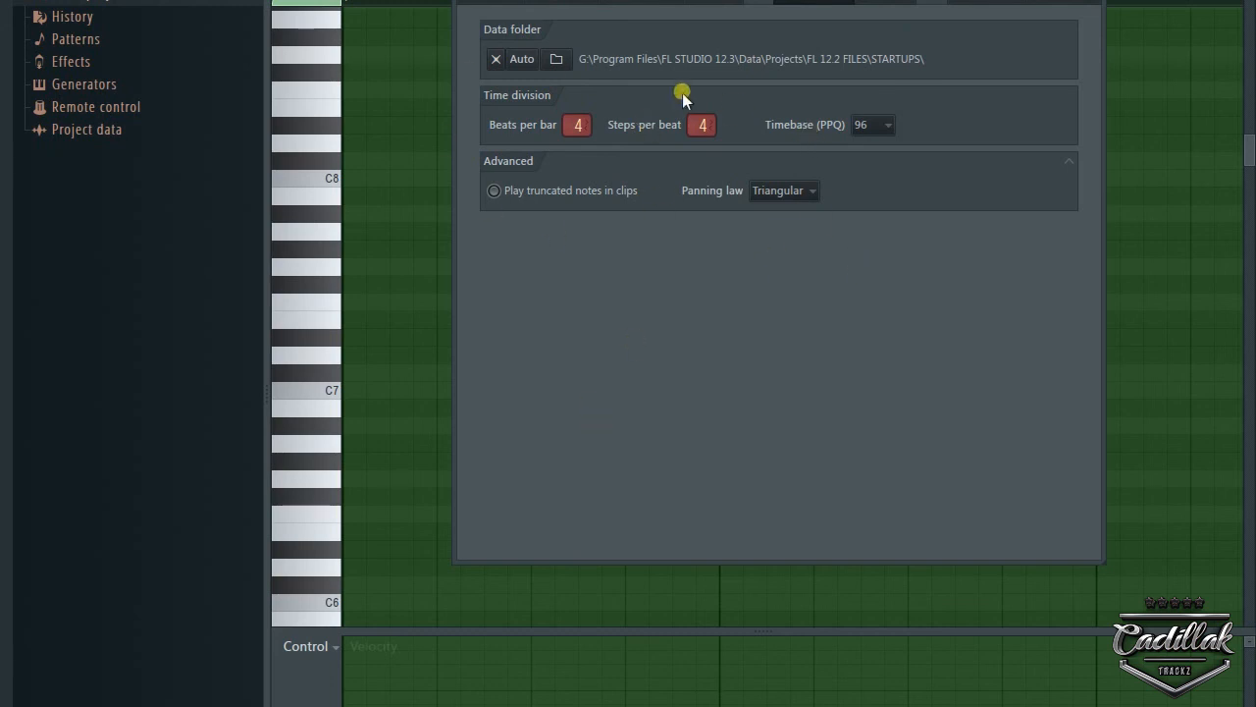
{"action": "left_click", "coordinate": [873, 4]}
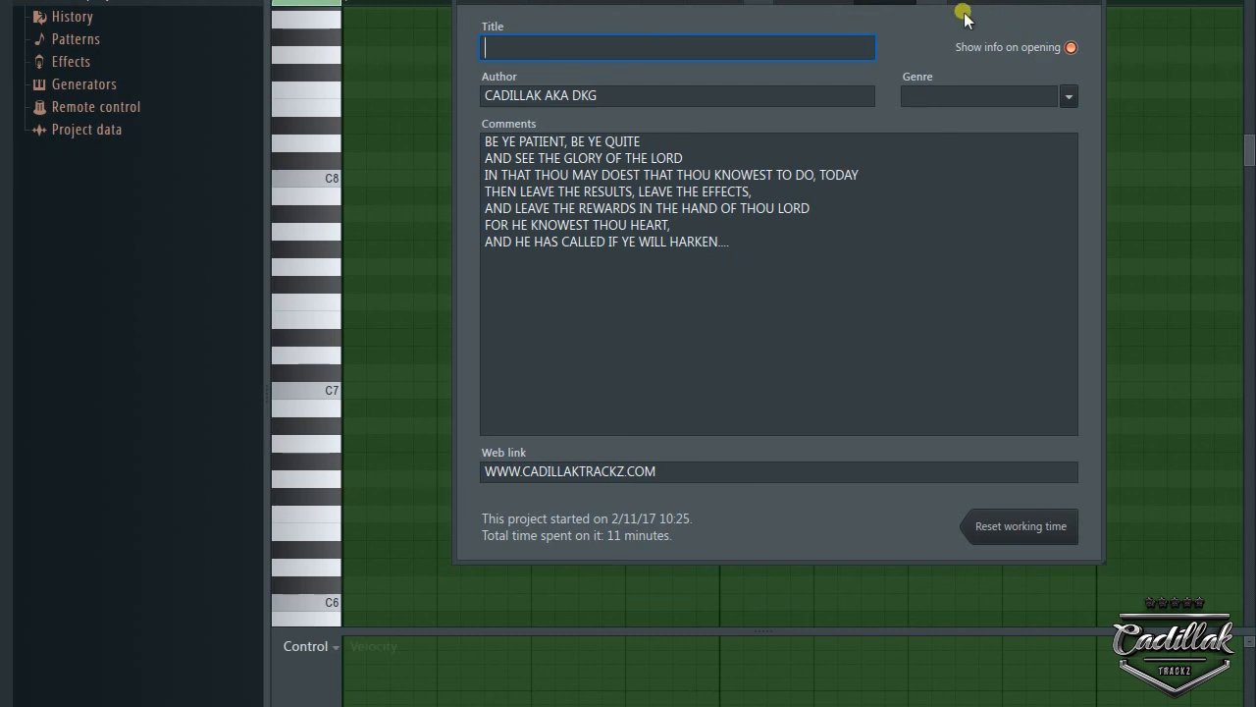
{"action": "left_click_drag", "start_coordinate": [912, 2], "coordinate": [864, 88]}
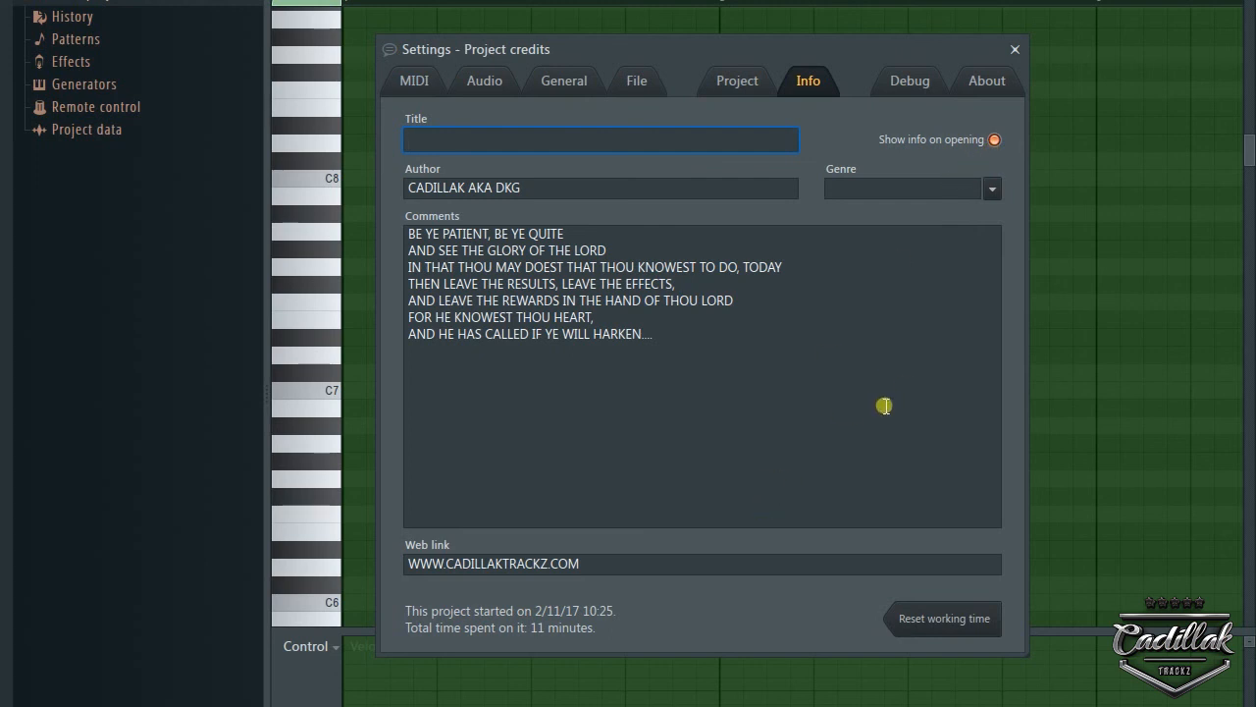
{"action": "left_click_drag", "start_coordinate": [786, 397], "coordinate": [176, 156]}
{"action": "left_click", "coordinate": [907, 489]}
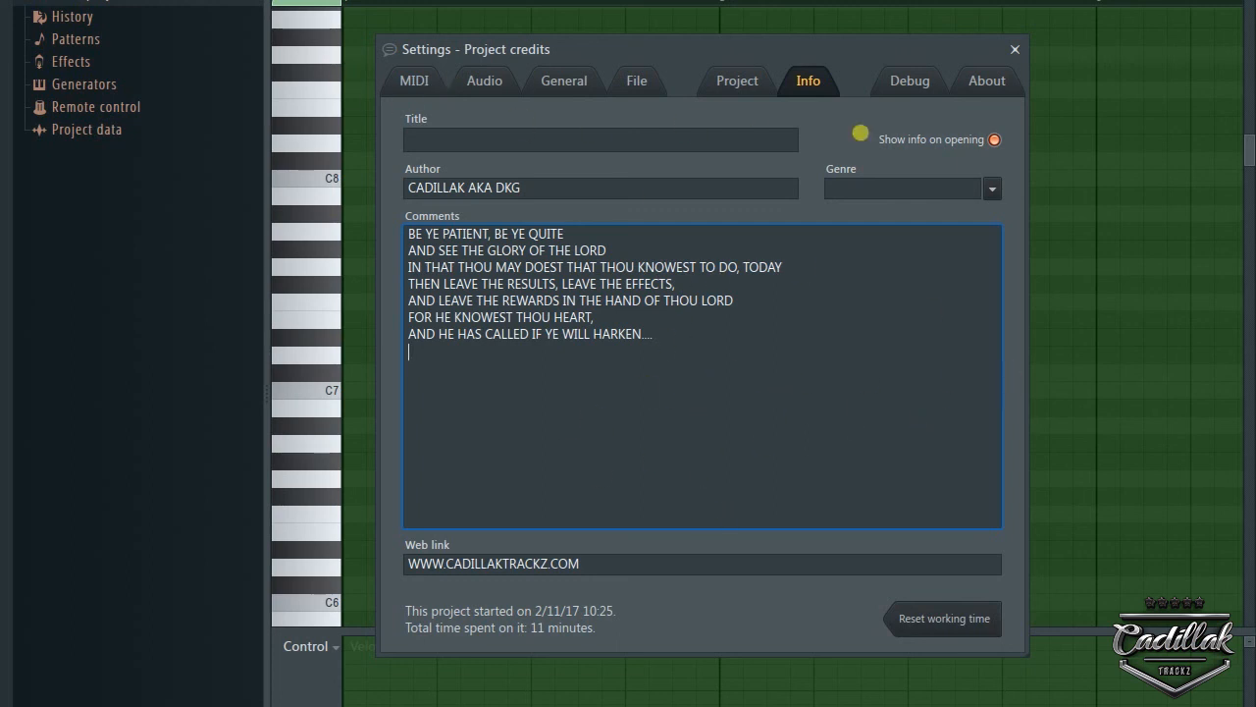
View the debug settings and the program's version and registration information, then close the settings
{"action": "left_click", "coordinate": [927, 81]}
{"action": "left_click", "coordinate": [984, 79]}
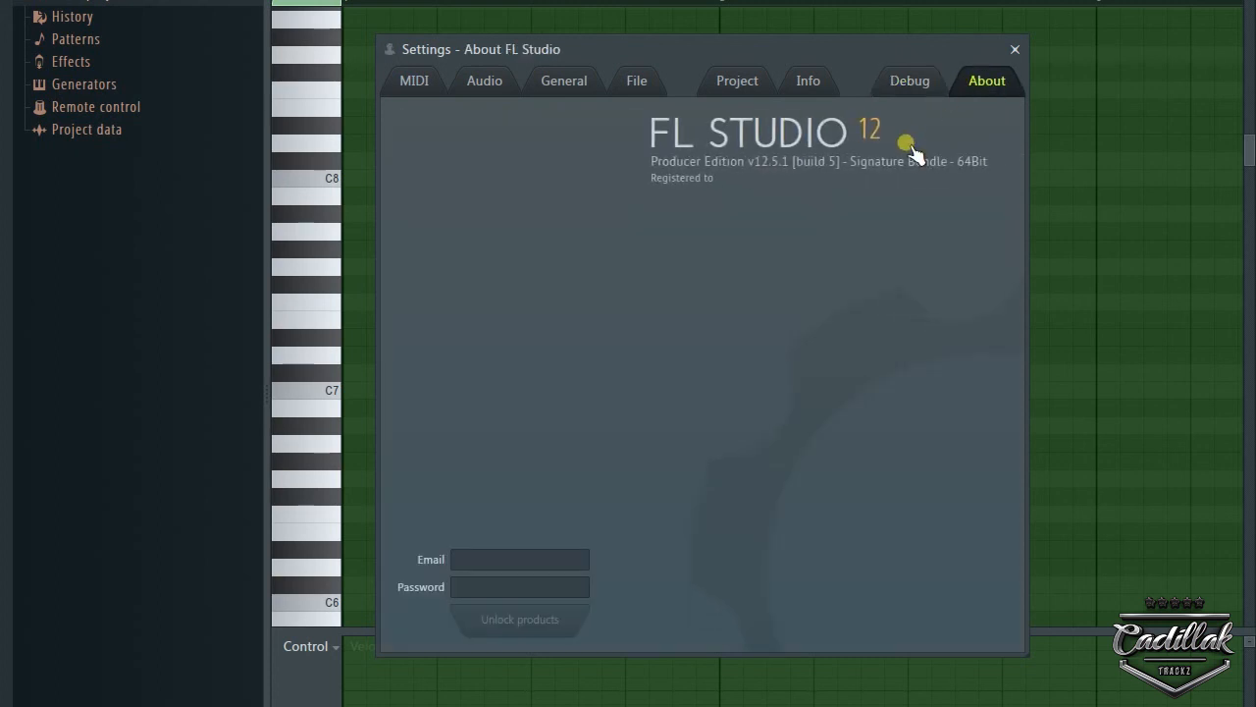
{"action": "left_click", "coordinate": [1014, 49]}
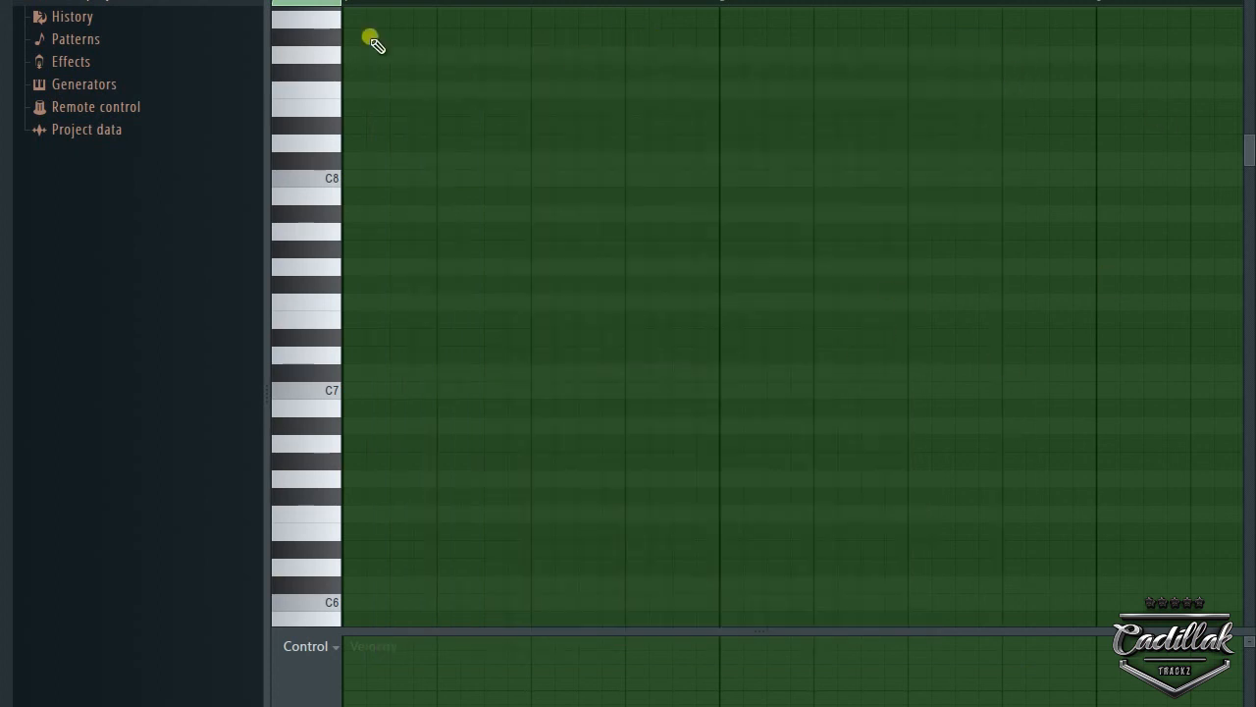
Reopen the settings and review the MIDI input and output devices and the audio device configuration
{"action": "left_click", "coordinate": [265, 0]}
{"action": "mouse_move", "coordinate": [221, 0]}
{"action": "left_click", "coordinate": [314, 4]}
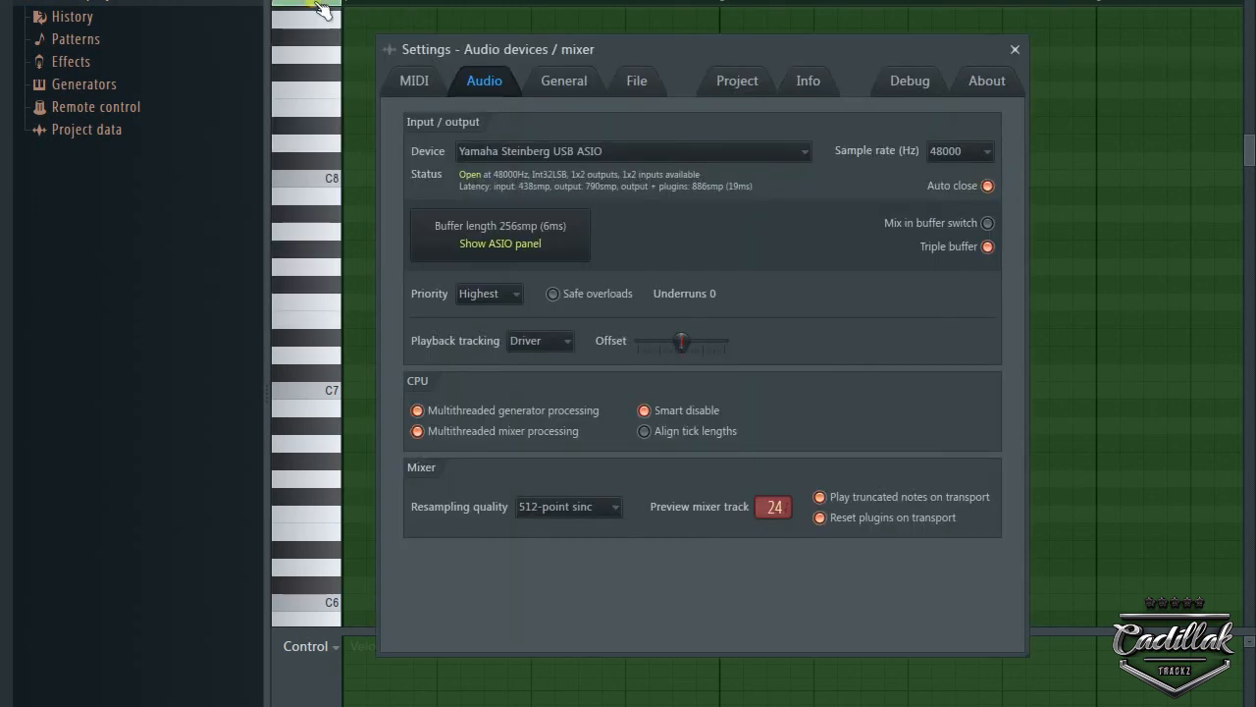
{"action": "left_click", "coordinate": [416, 82]}
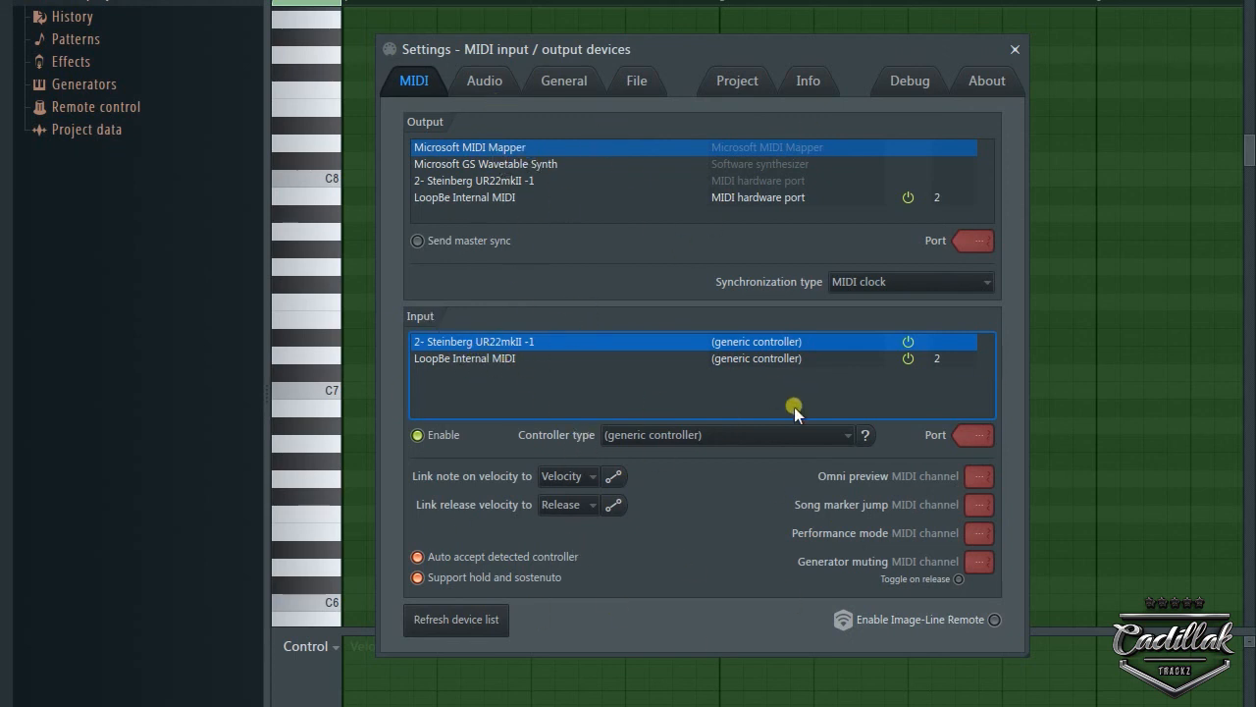
{"action": "left_click", "coordinate": [484, 84]}
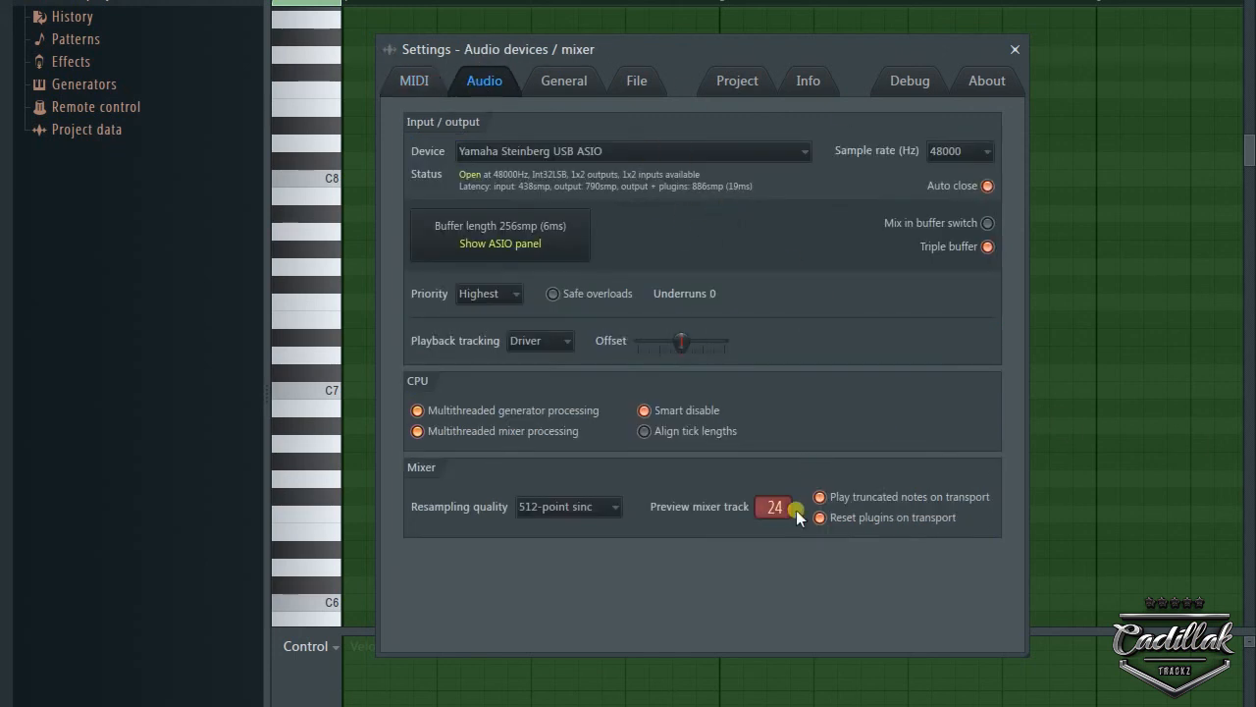